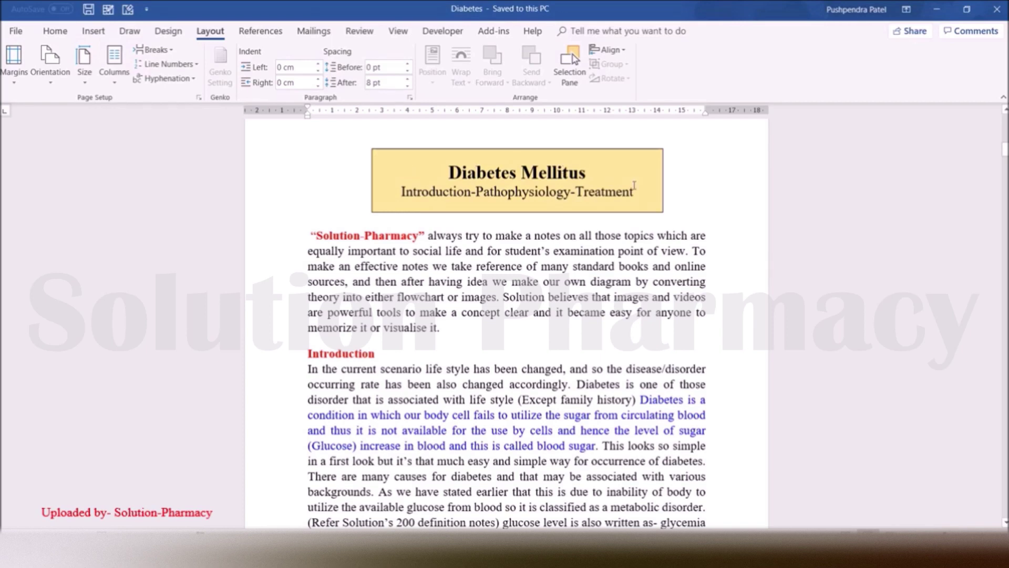
Scroll down to the 'ORAL ANTIDIABETIC DRUGS' classification chart credited to KD Tripathi.
scroll(685, 226, down, 5)
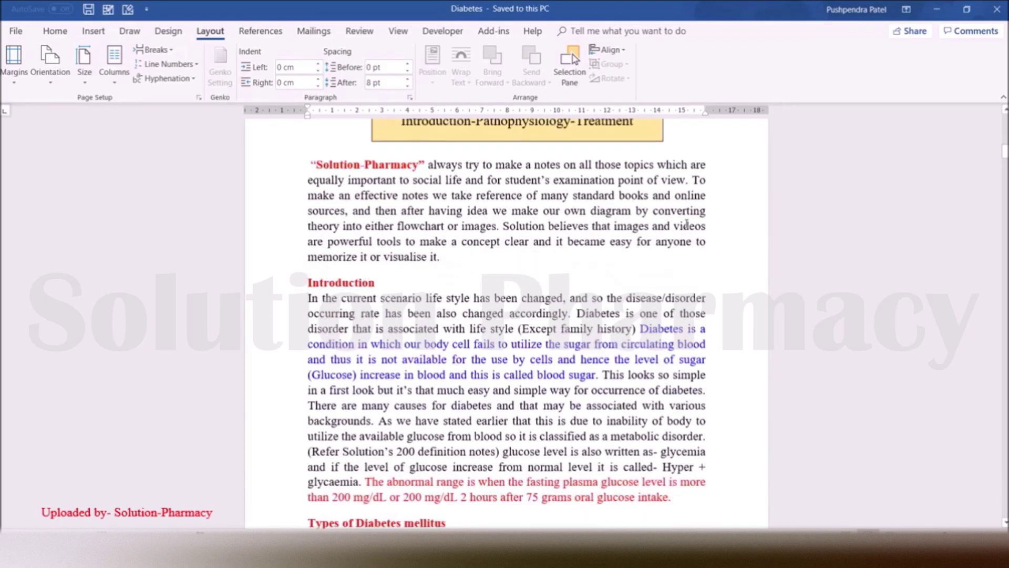
scroll(686, 226, down, 12)
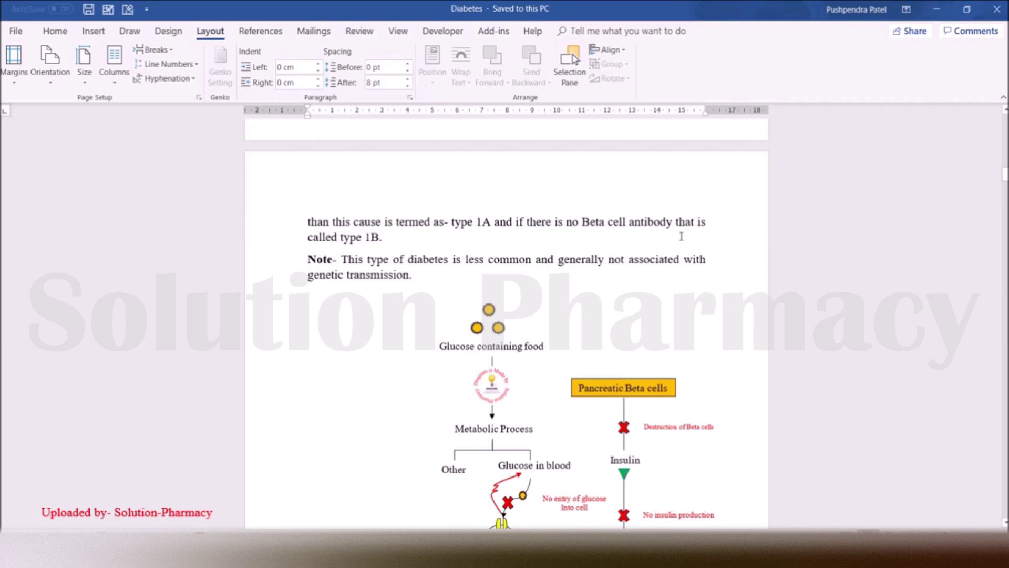
scroll(682, 242, down, 4)
scroll(682, 242, down, 15)
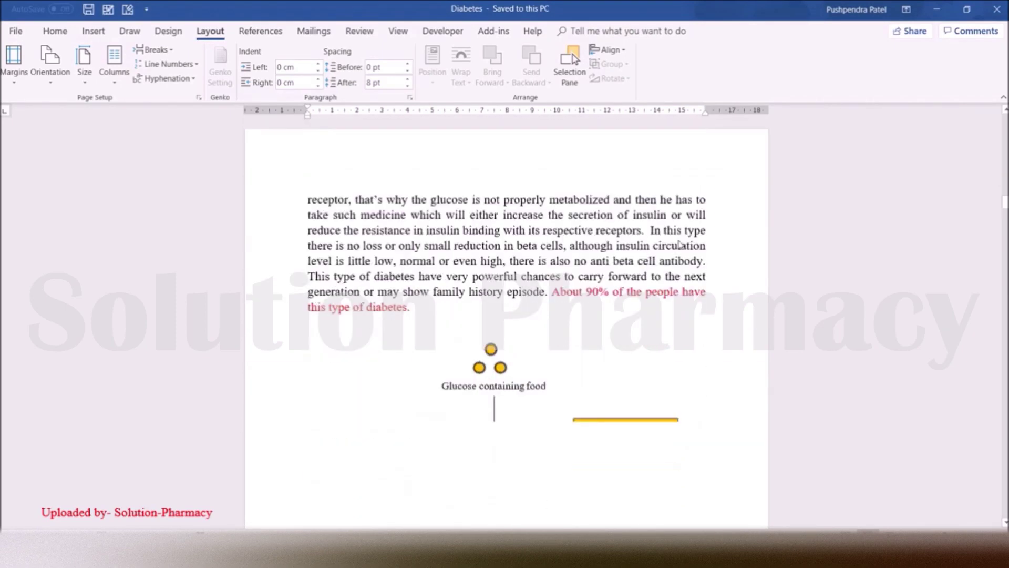
scroll(678, 242, down, 13)
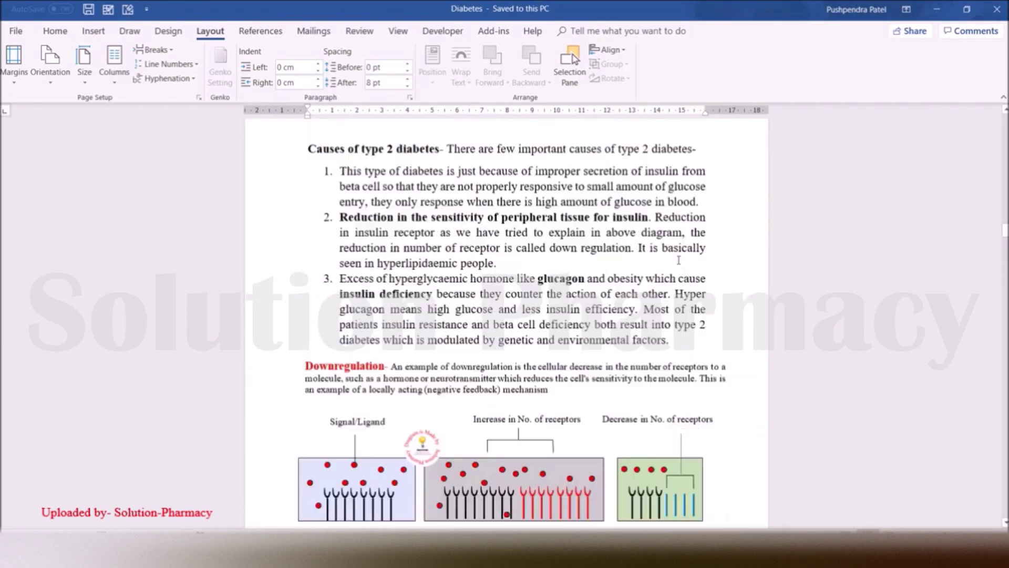
scroll(678, 261, down, 10)
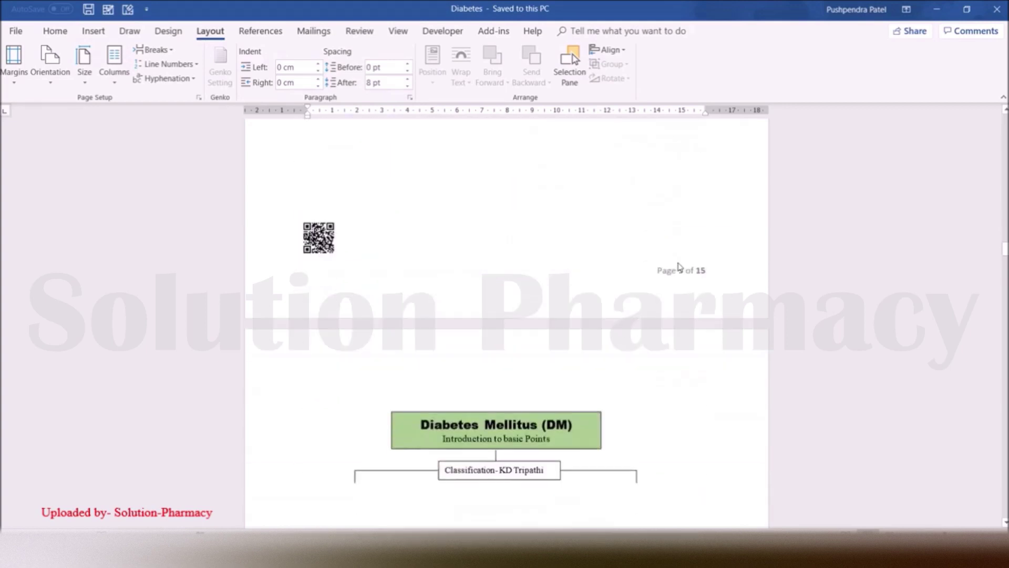
scroll(680, 267, down, 12)
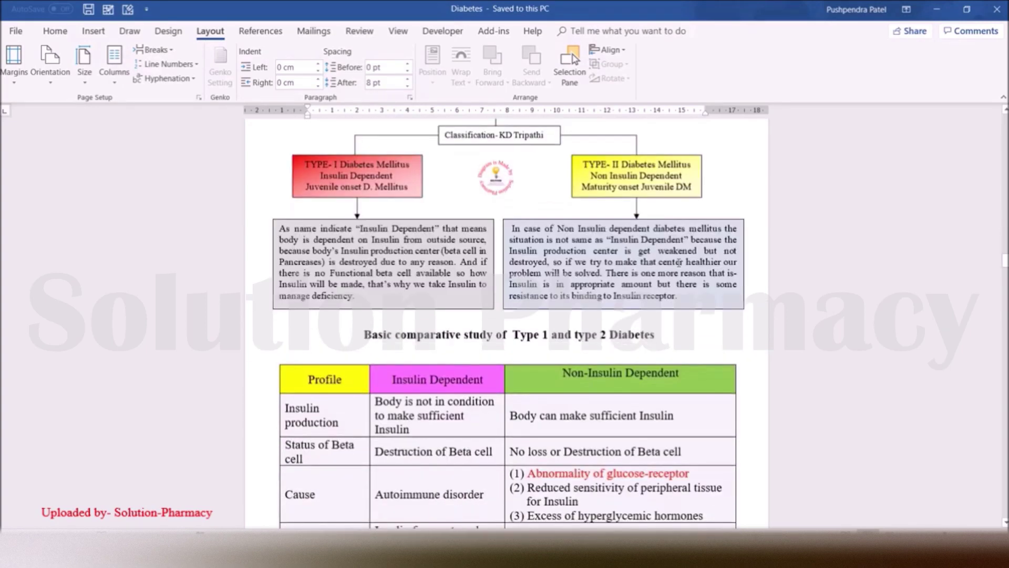
scroll(679, 265, down, 10)
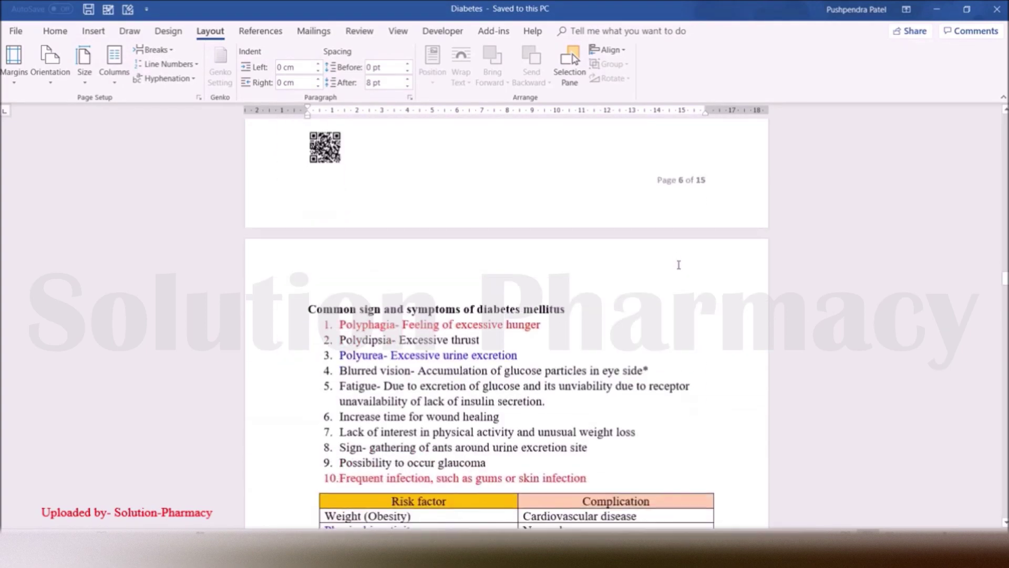
scroll(679, 266, down, 6)
scroll(678, 266, down, 12)
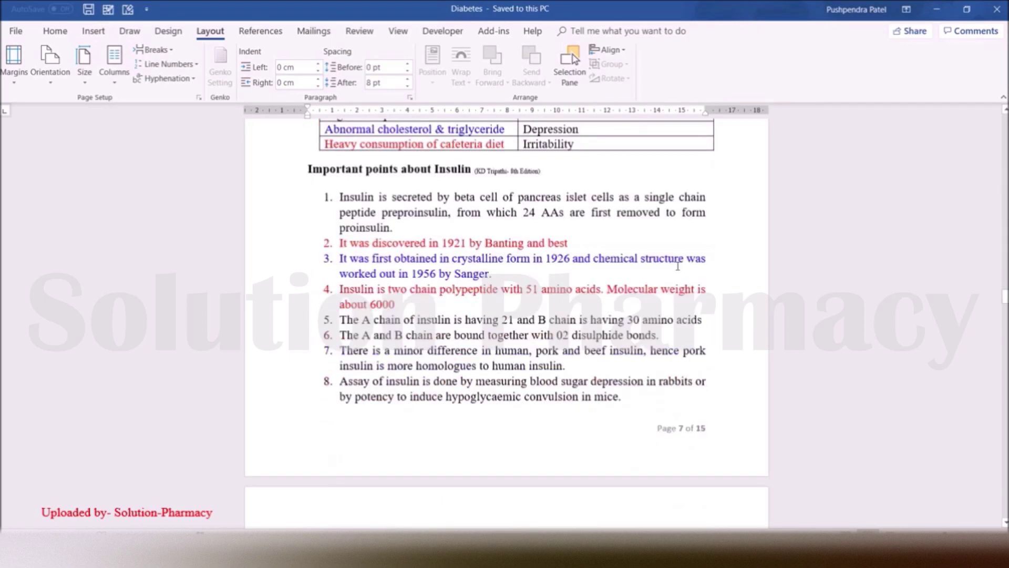
scroll(678, 265, down, 10)
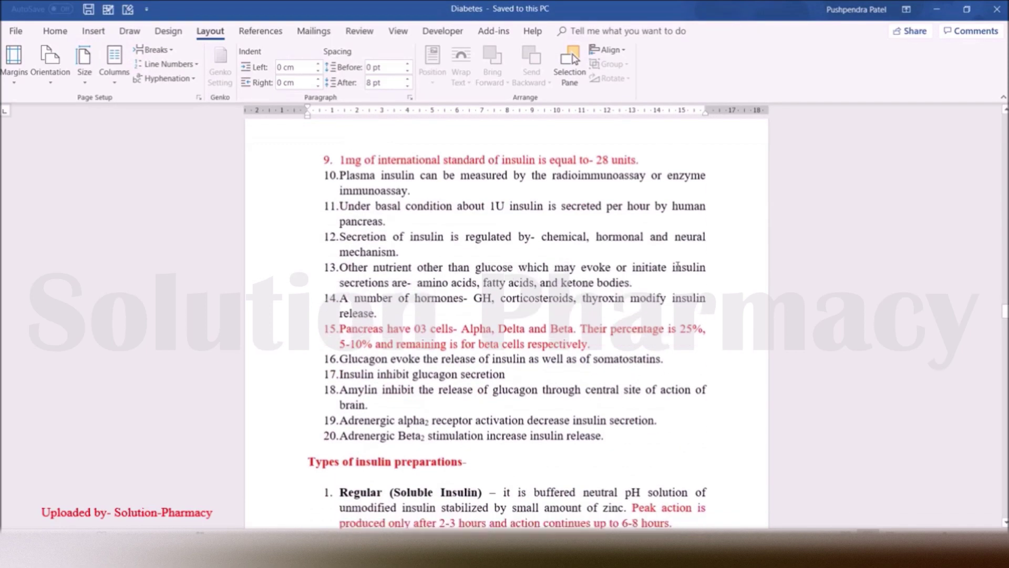
scroll(677, 267, down, 12)
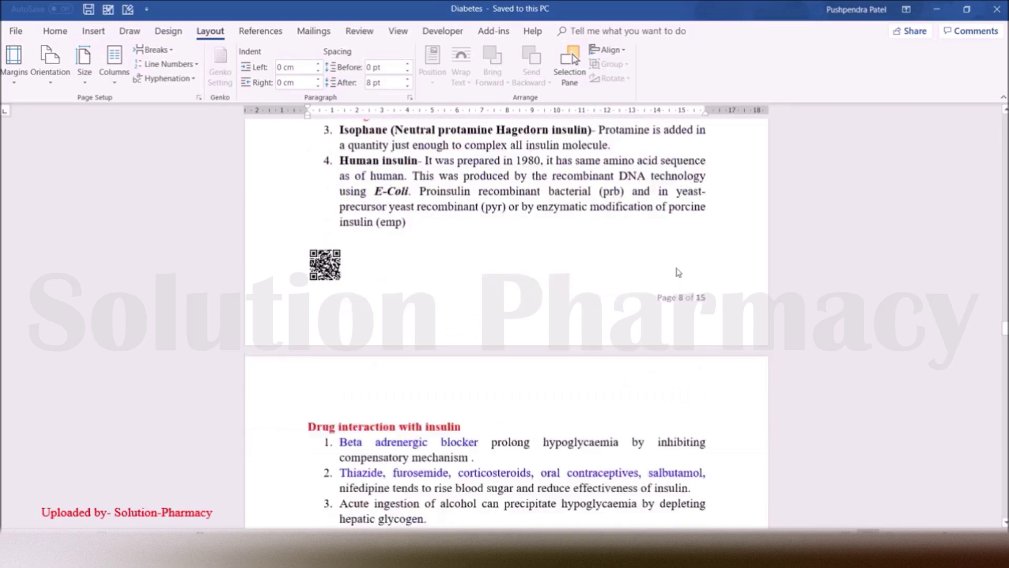
scroll(675, 269, down, 8)
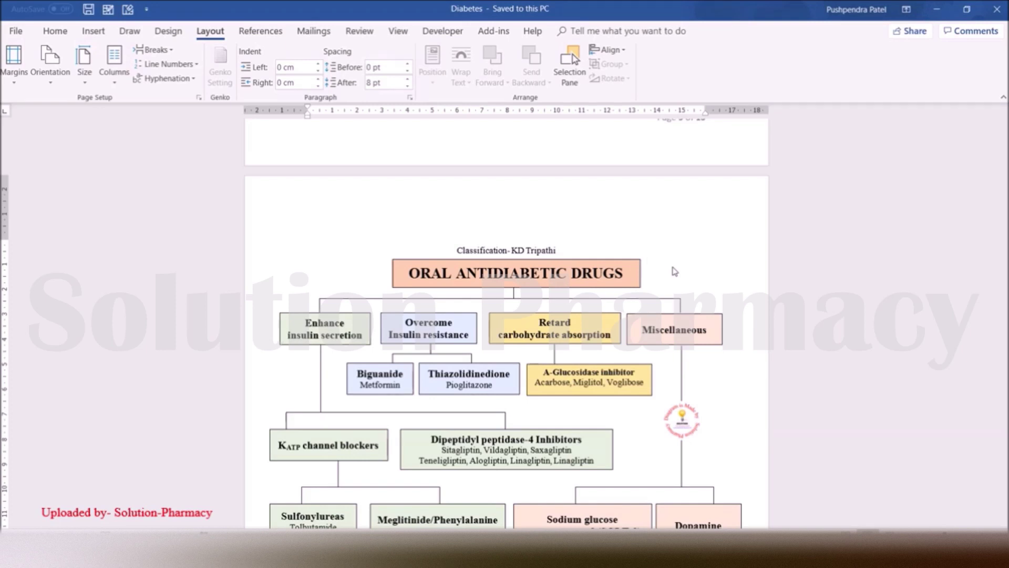
Place the caret on the chart page's first line, outside the chart drawing.
click(661, 220)
scroll(662, 219, down, 1)
click(664, 217)
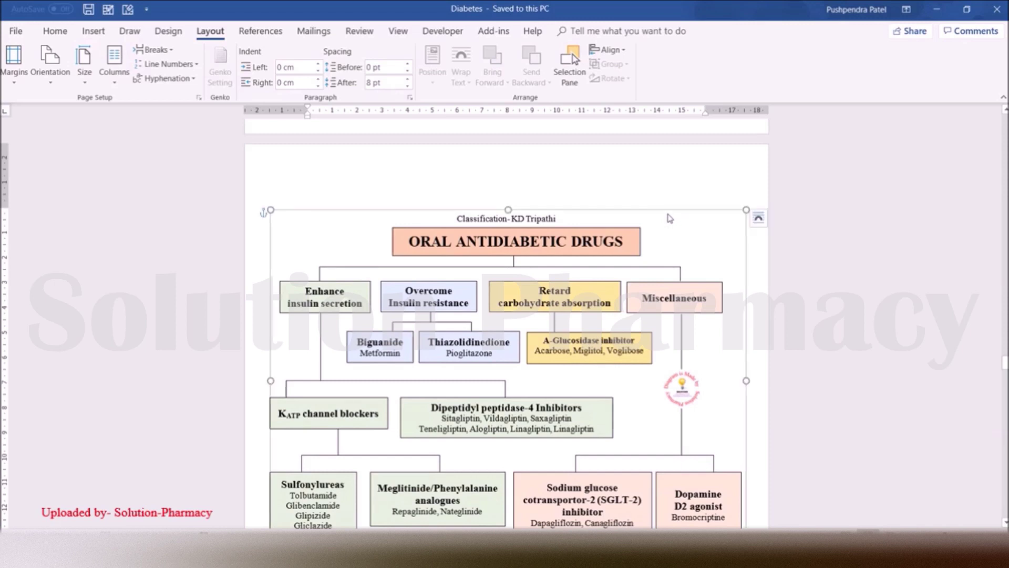
click(655, 181)
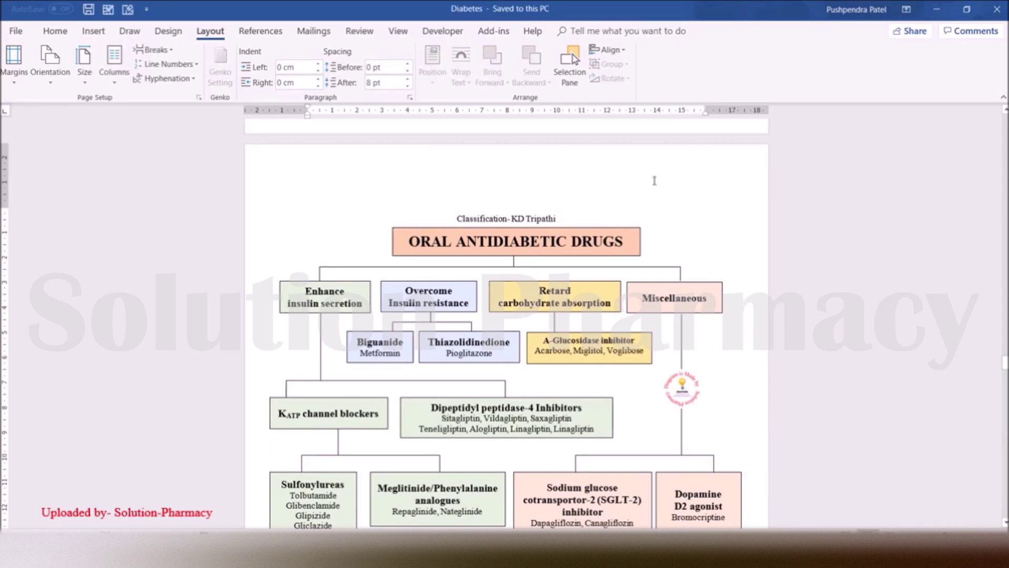
scroll(658, 185, down, 1)
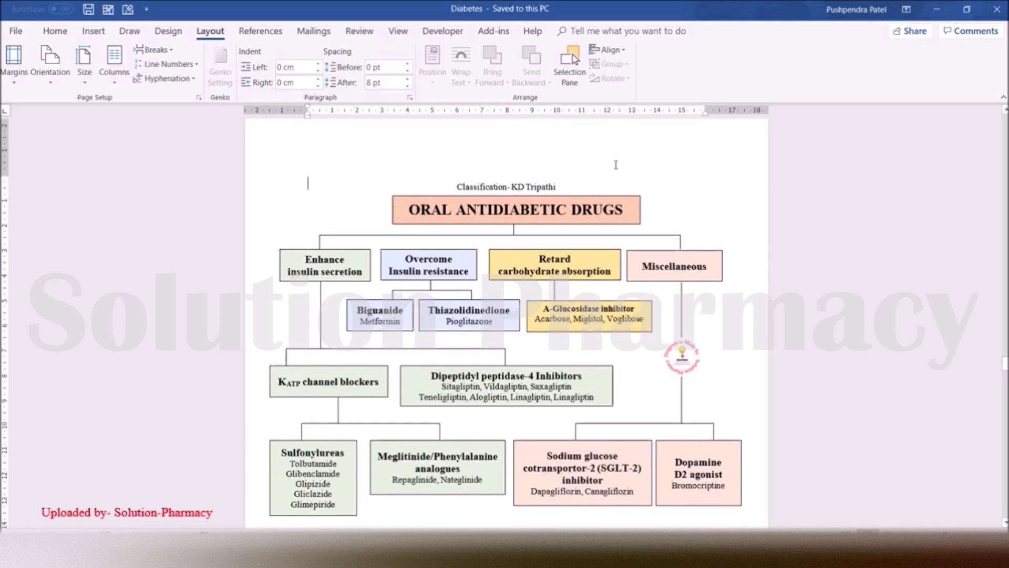
scroll(647, 174, up, 1)
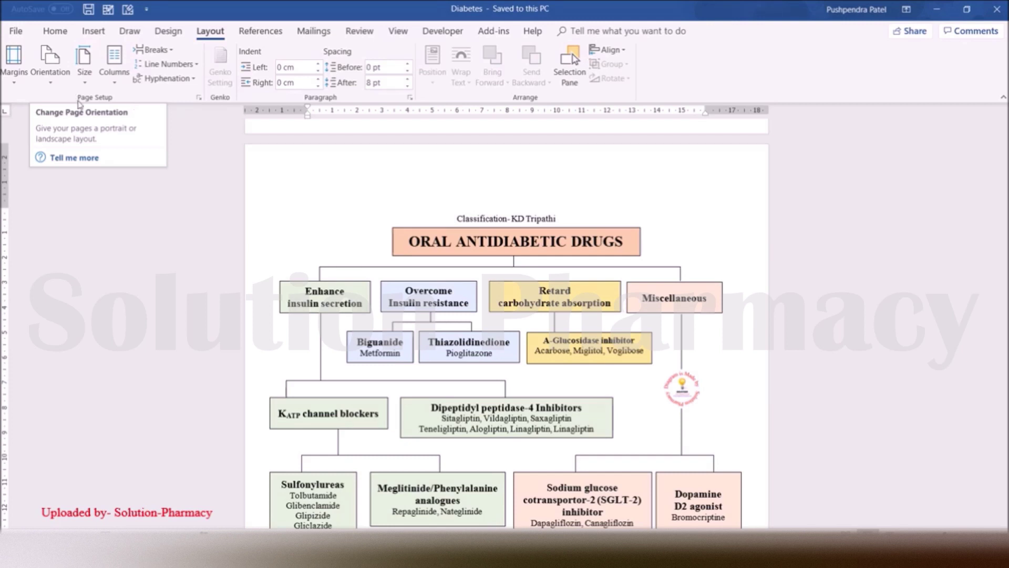
In Page Setup, set Landscape orientation applied to 'This point forward'.
click(199, 100)
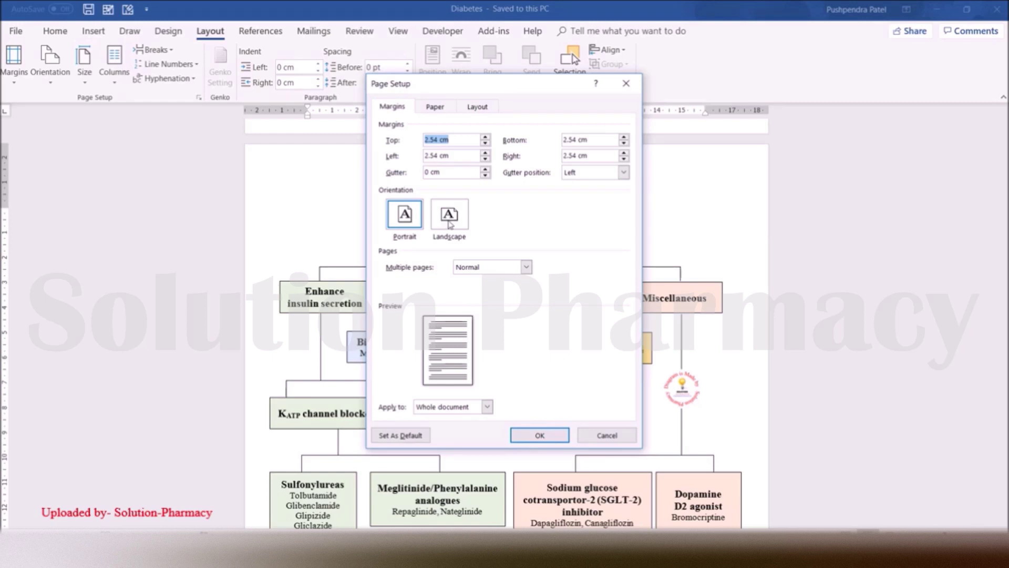
click(451, 222)
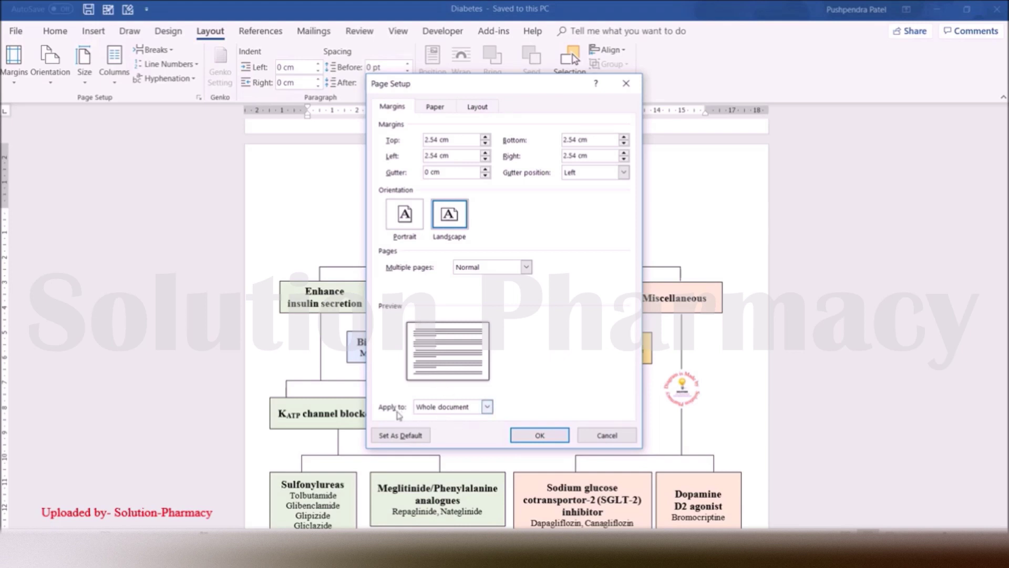
click(487, 407)
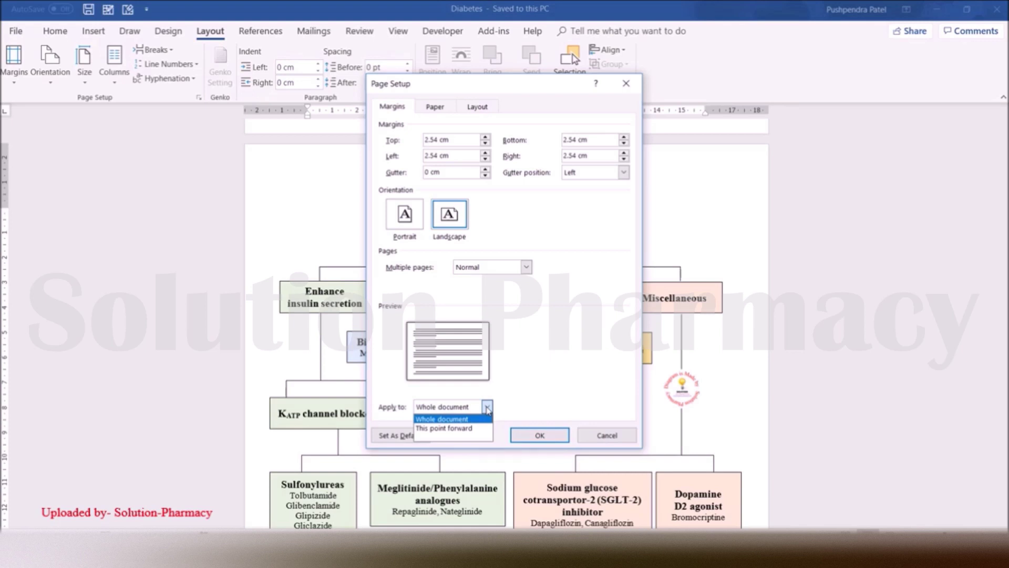
click(455, 429)
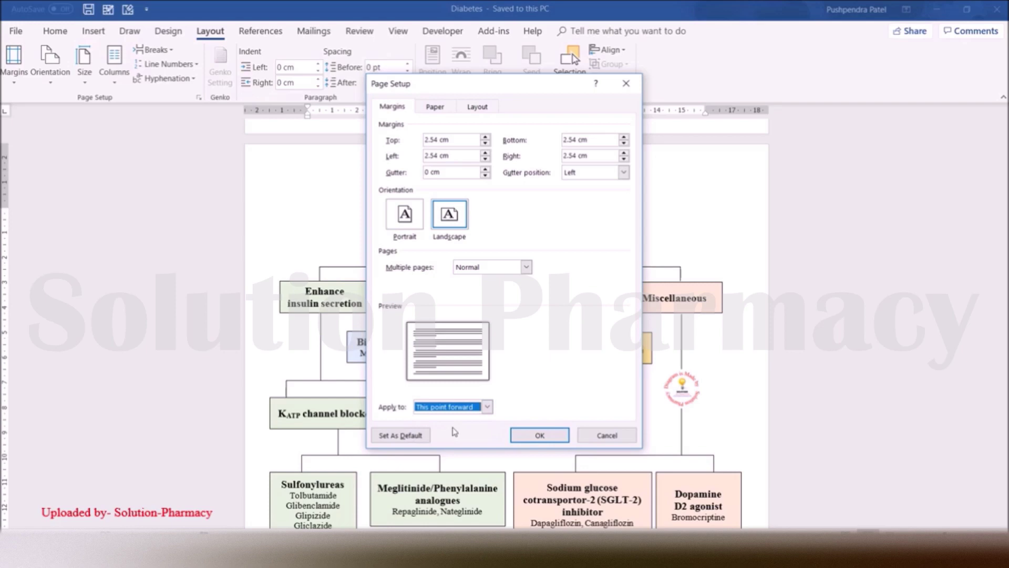
click(538, 440)
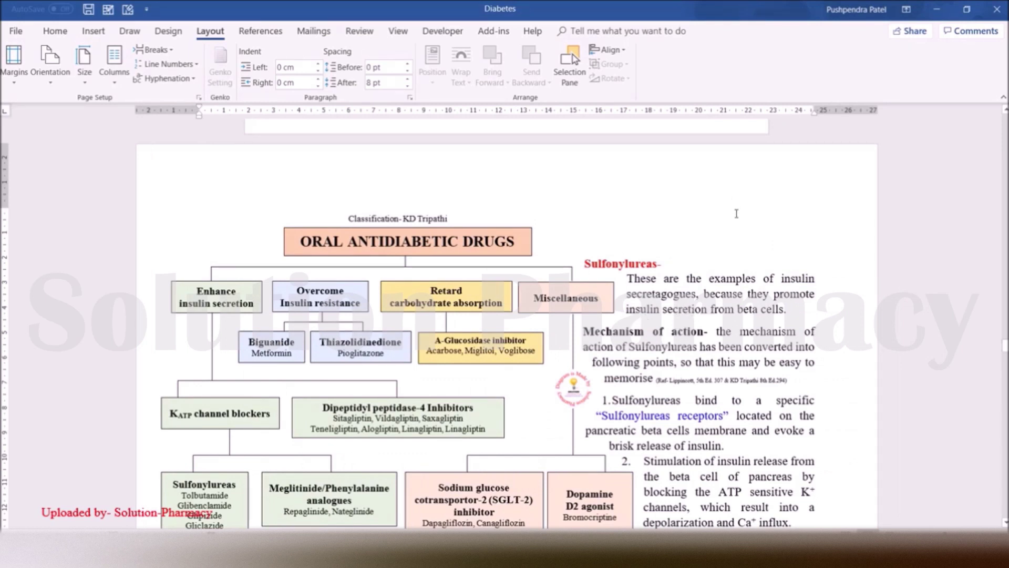
Place the insertion point at Sulfonylureas point 5 at the top of page 11.
scroll(737, 213, up, 8)
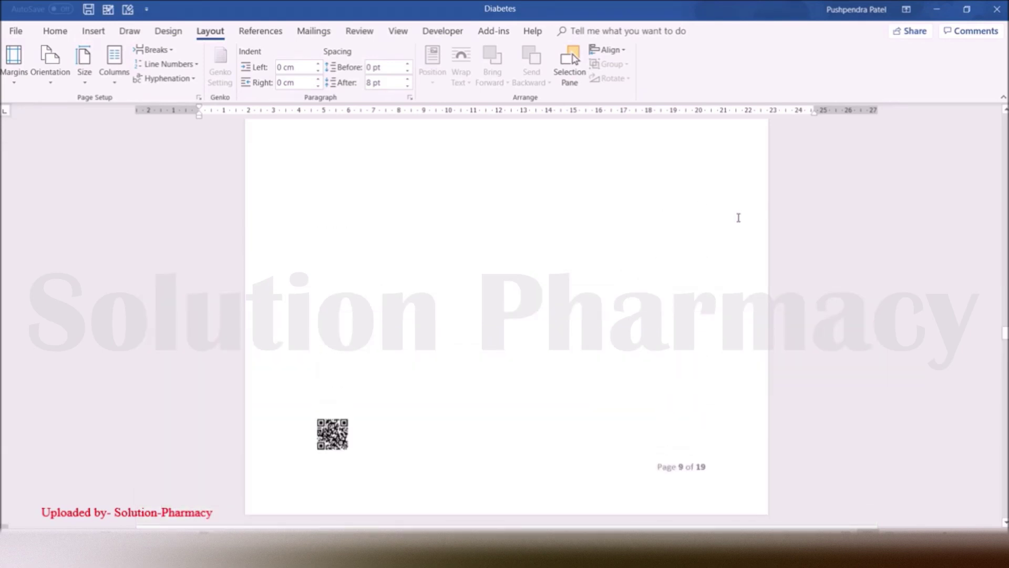
scroll(738, 219, up, 10)
scroll(738, 218, up, 2)
scroll(740, 226, down, 5)
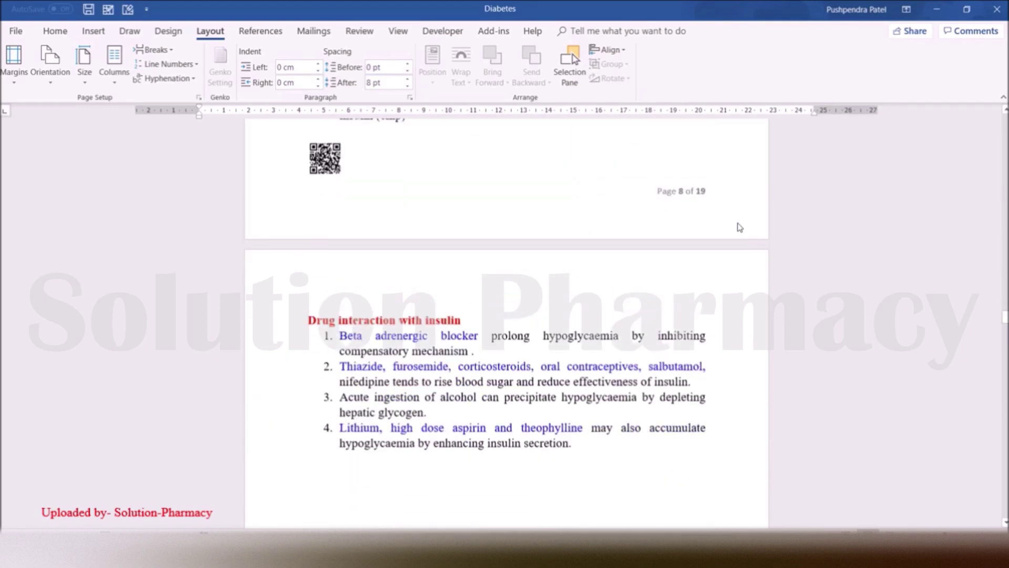
scroll(739, 227, down, 3)
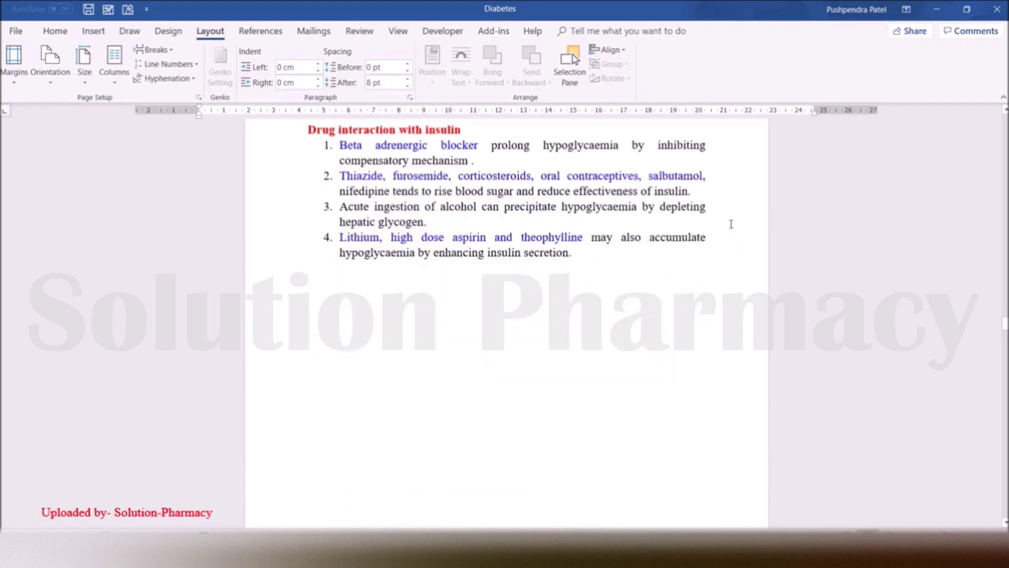
scroll(730, 224, down, 5)
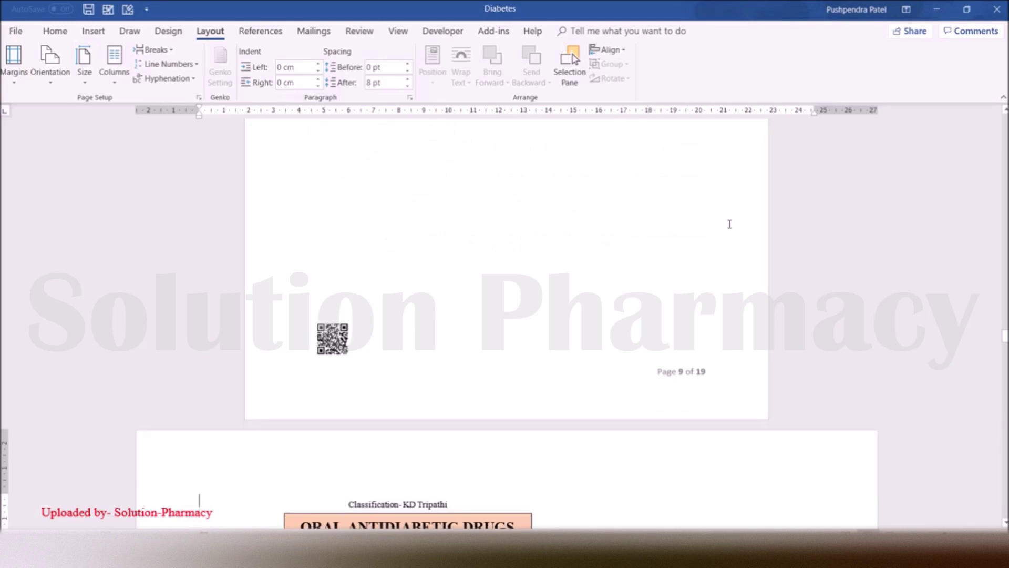
scroll(730, 224, down, 4)
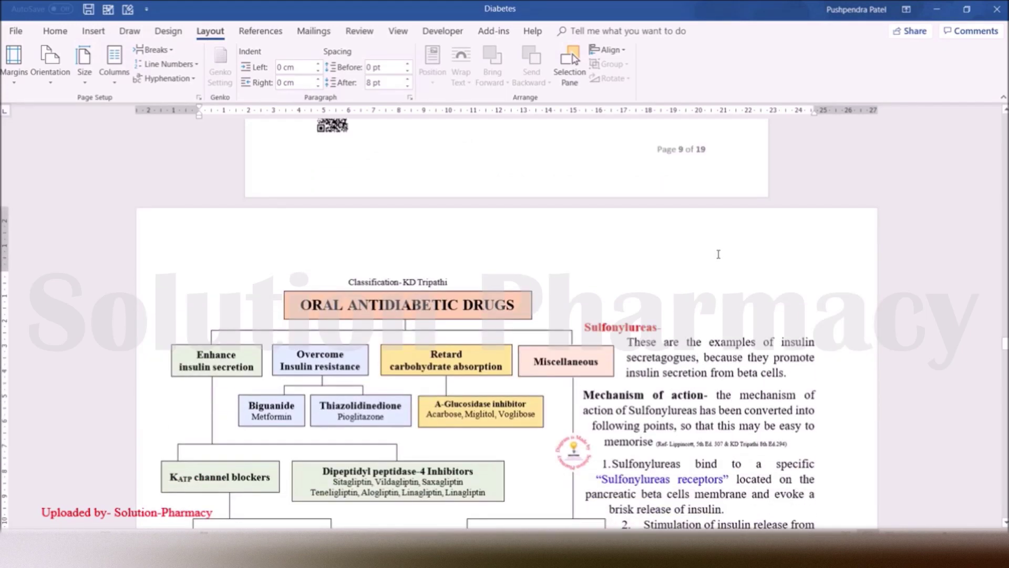
scroll(708, 267, down, 19)
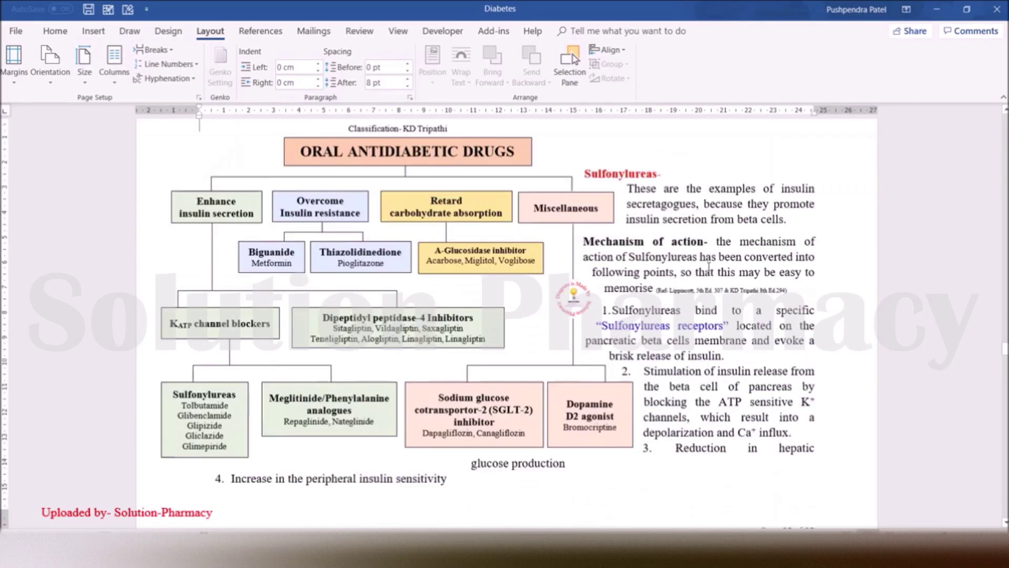
scroll(709, 267, down, 17)
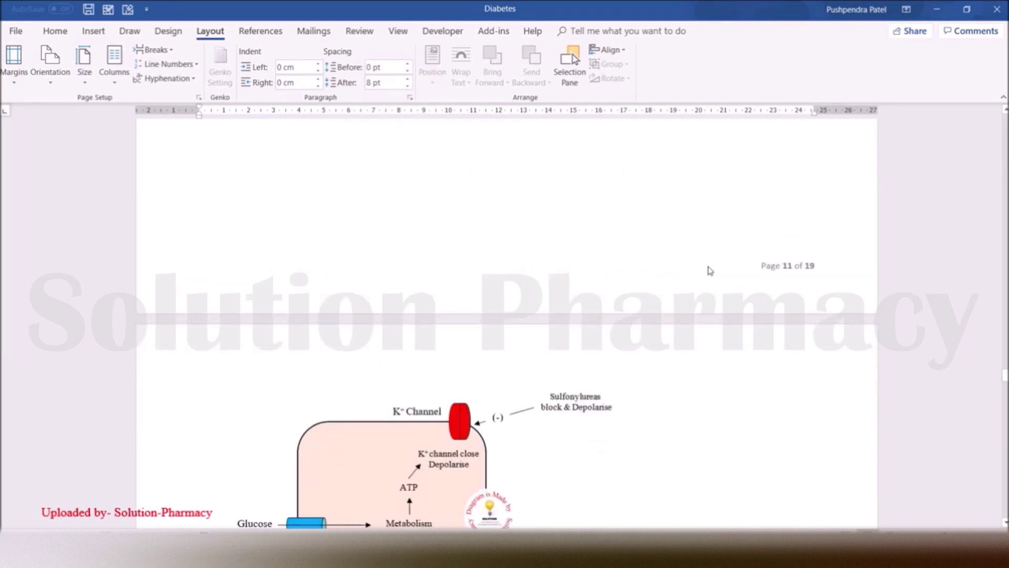
scroll(709, 268, down, 15)
scroll(709, 267, up, 20)
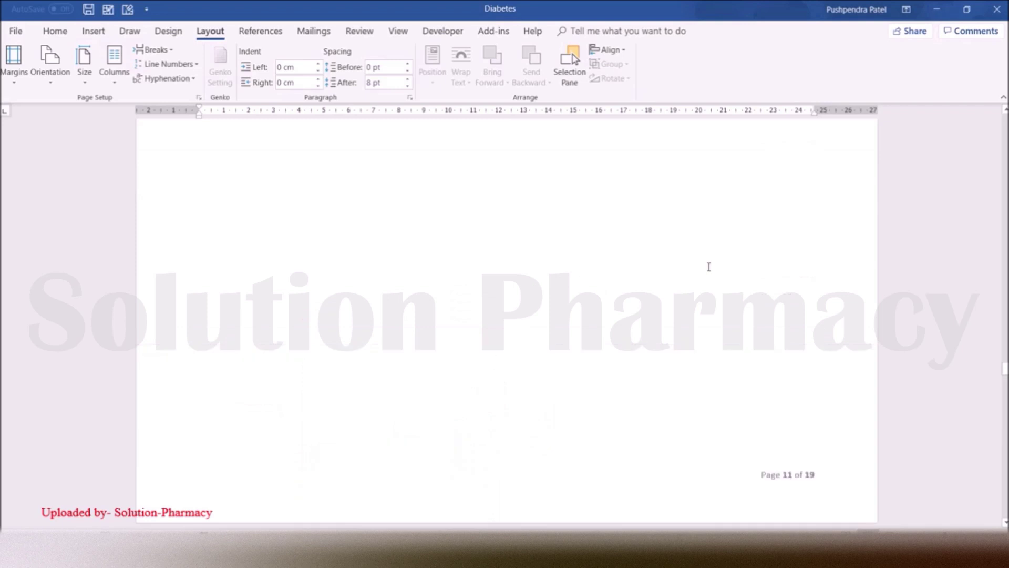
scroll(709, 267, up, 12)
scroll(709, 268, up, 20)
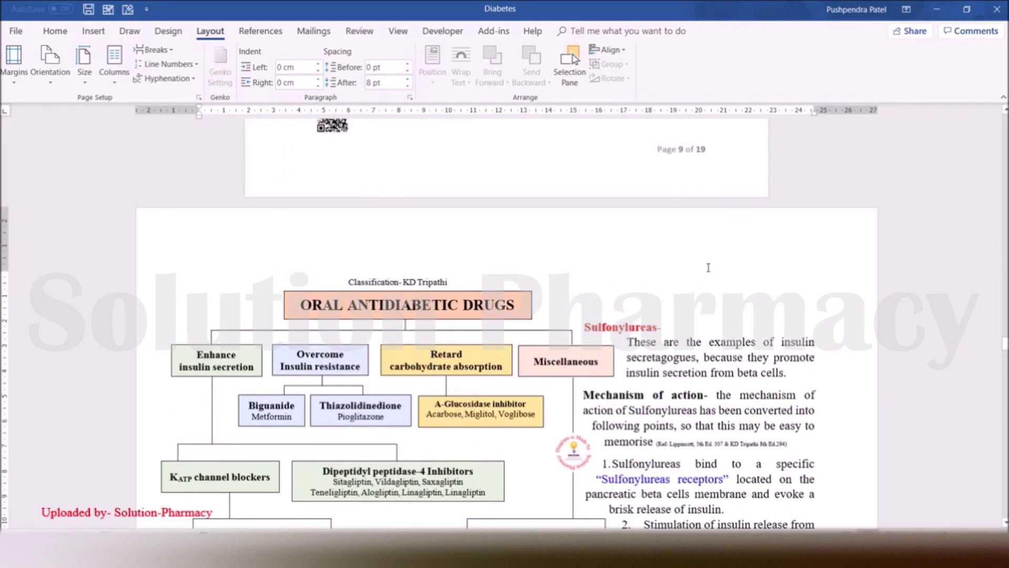
scroll(708, 268, down, 15)
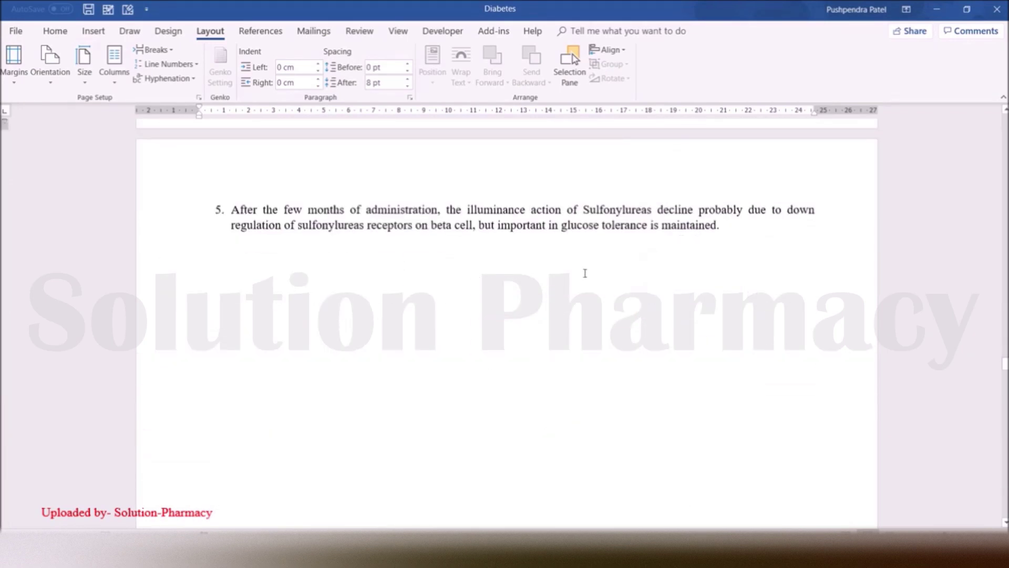
scroll(665, 261, up, 4)
scroll(635, 317, down, 3)
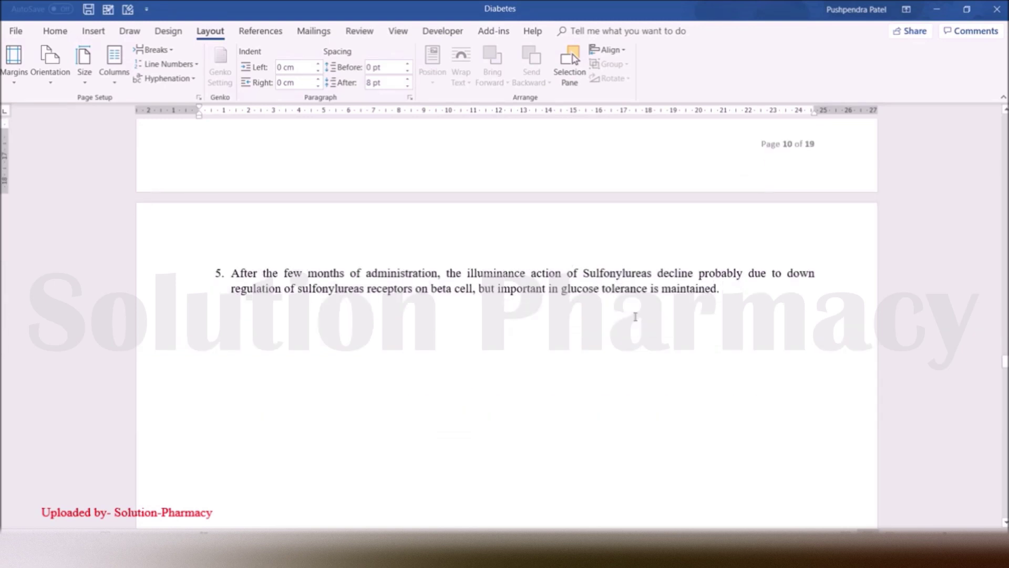
scroll(635, 316, down, 12)
scroll(635, 317, up, 12)
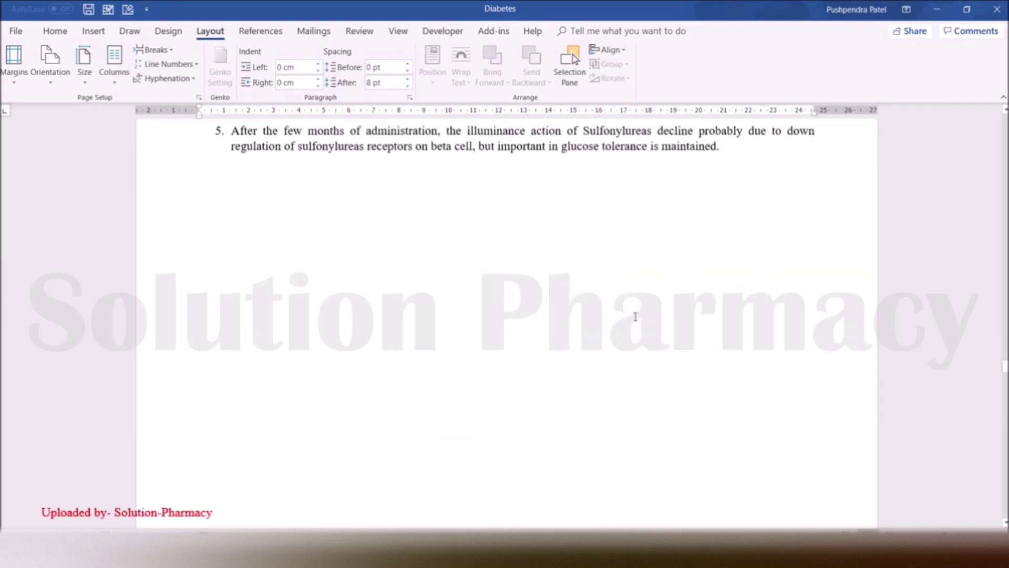
scroll(619, 306, down, 2)
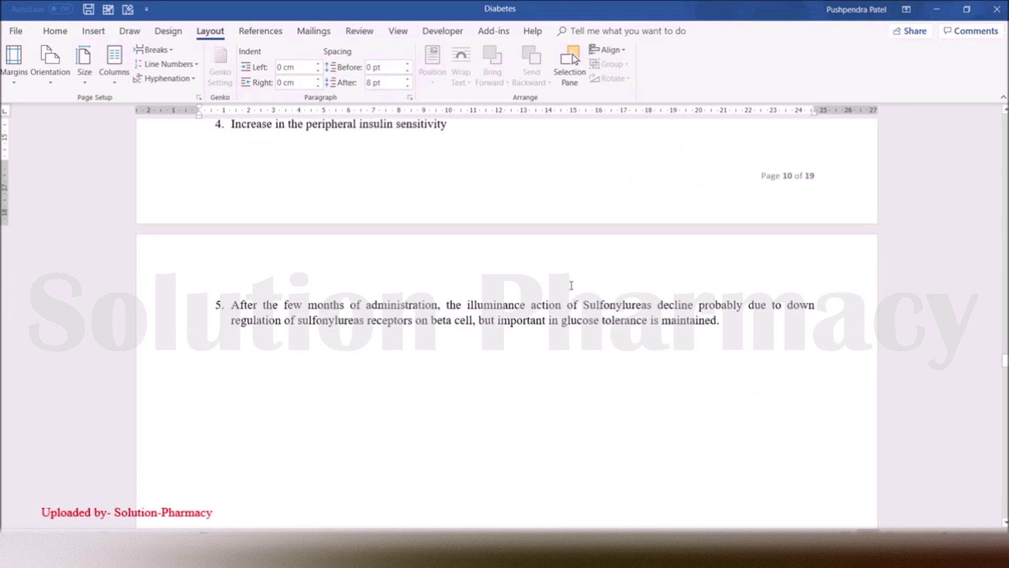
click(360, 272)
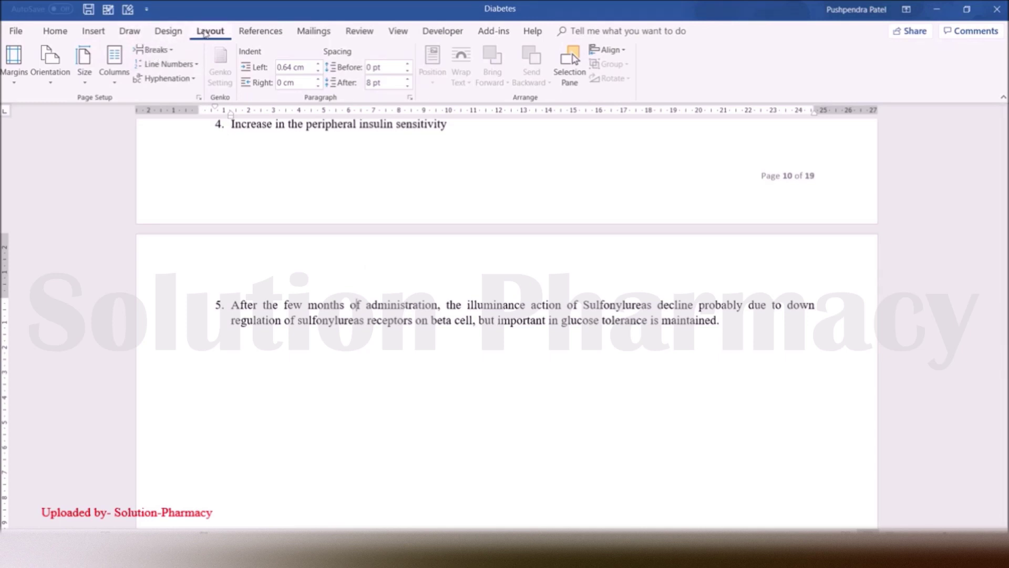
In Page Setup, set Portrait orientation applied to 'This point forward'.
click(199, 97)
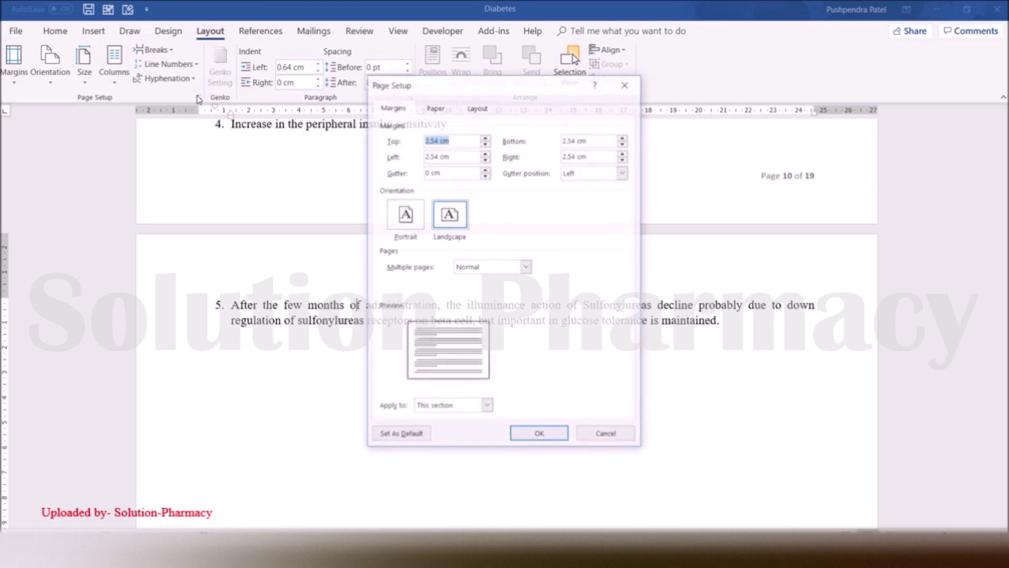
click(405, 220)
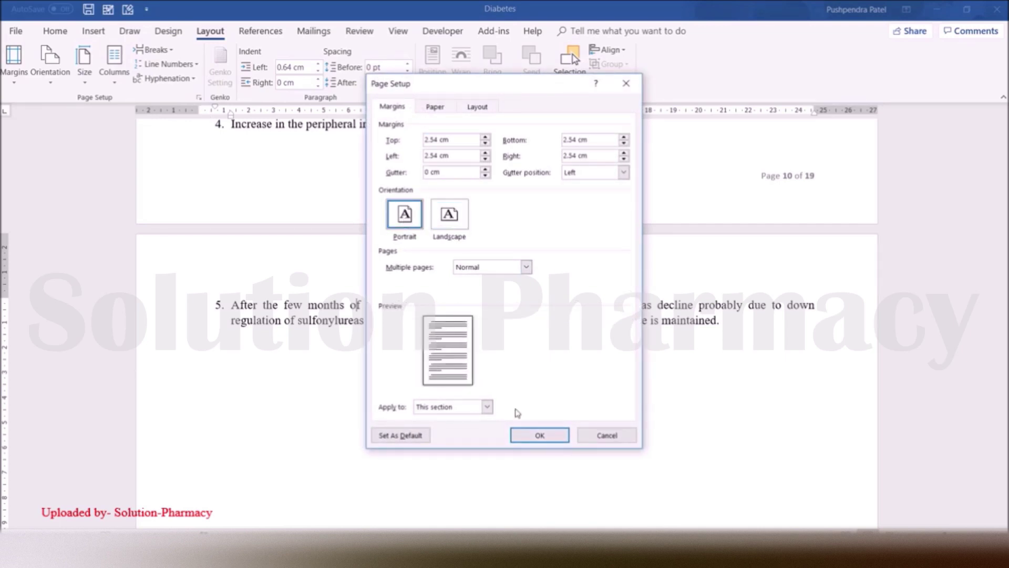
click(487, 408)
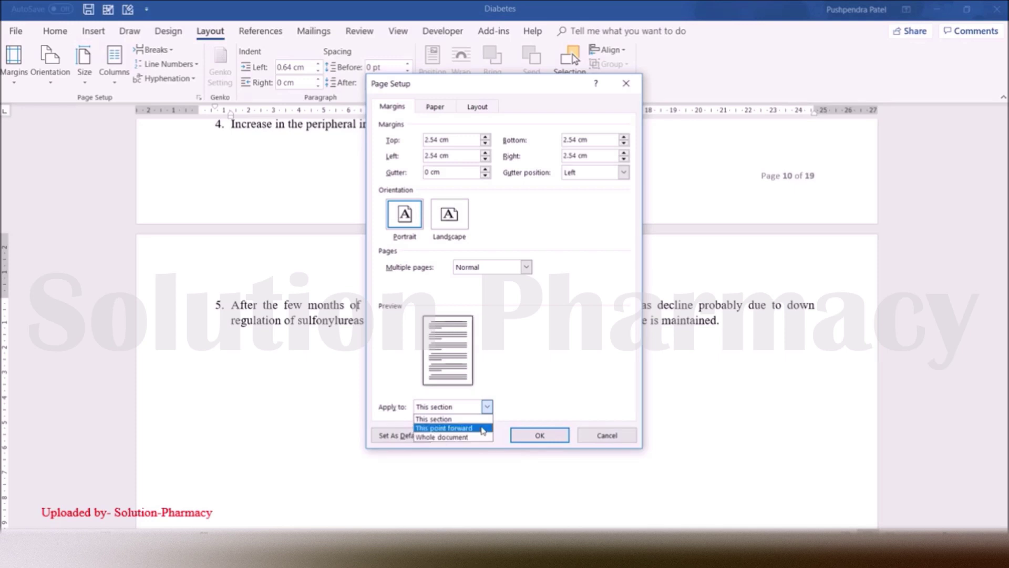
click(483, 429)
click(543, 438)
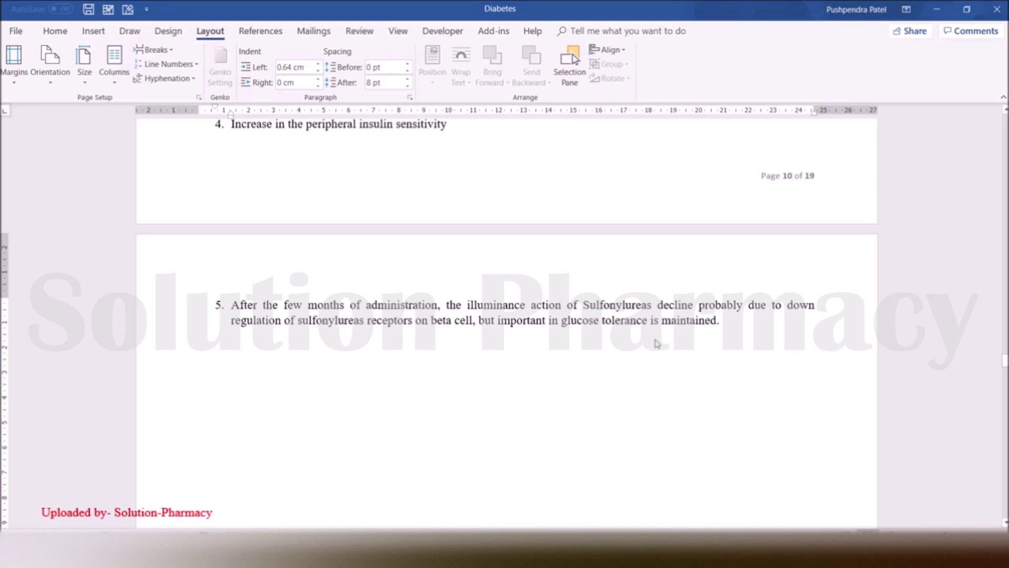
Scroll through pages 11–15 to confirm they are portrait, down to Thiazolidinediones.
scroll(664, 327, up, 5)
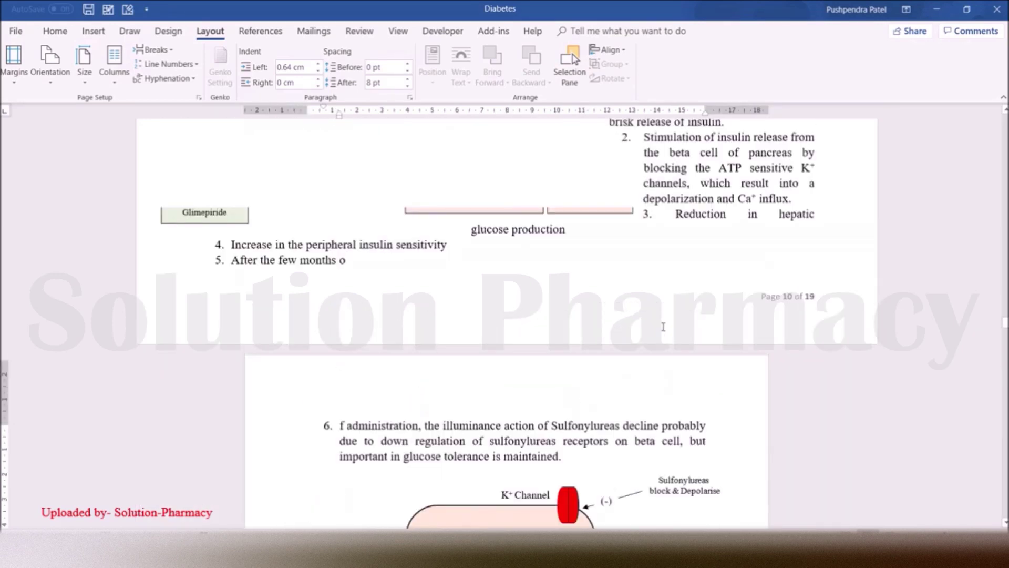
scroll(664, 326, up, 6)
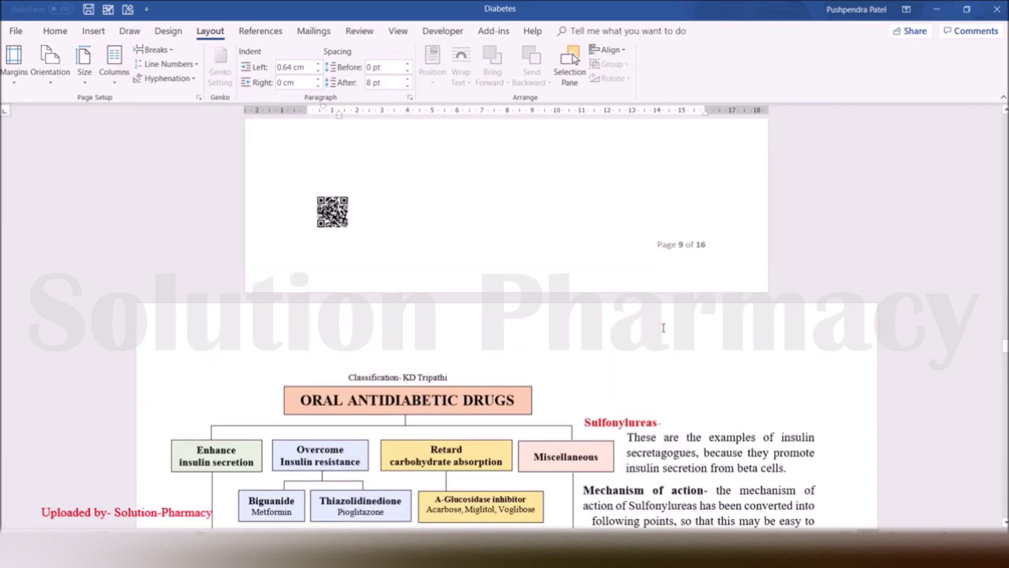
scroll(663, 326, up, 3)
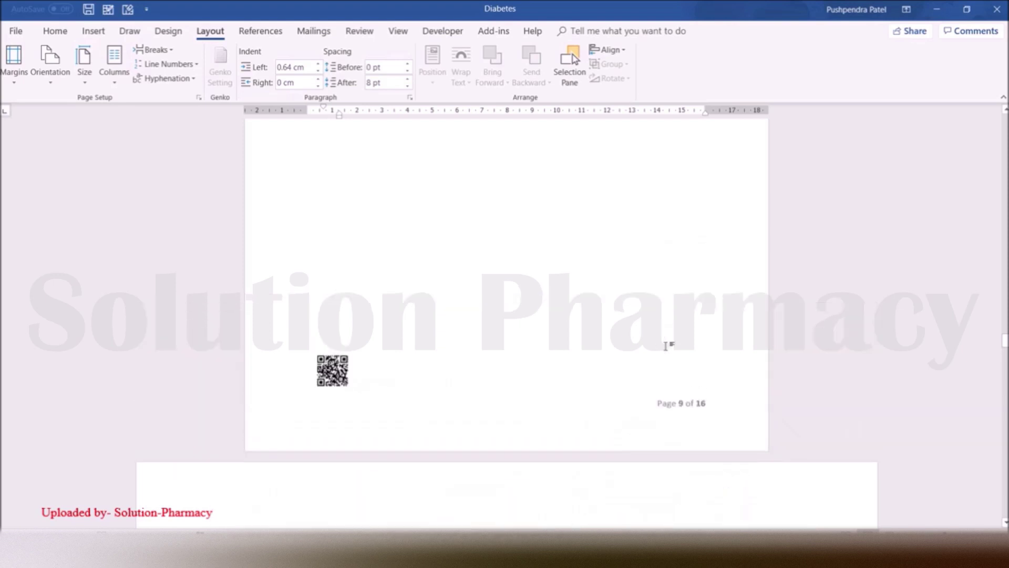
scroll(657, 428, down, 3)
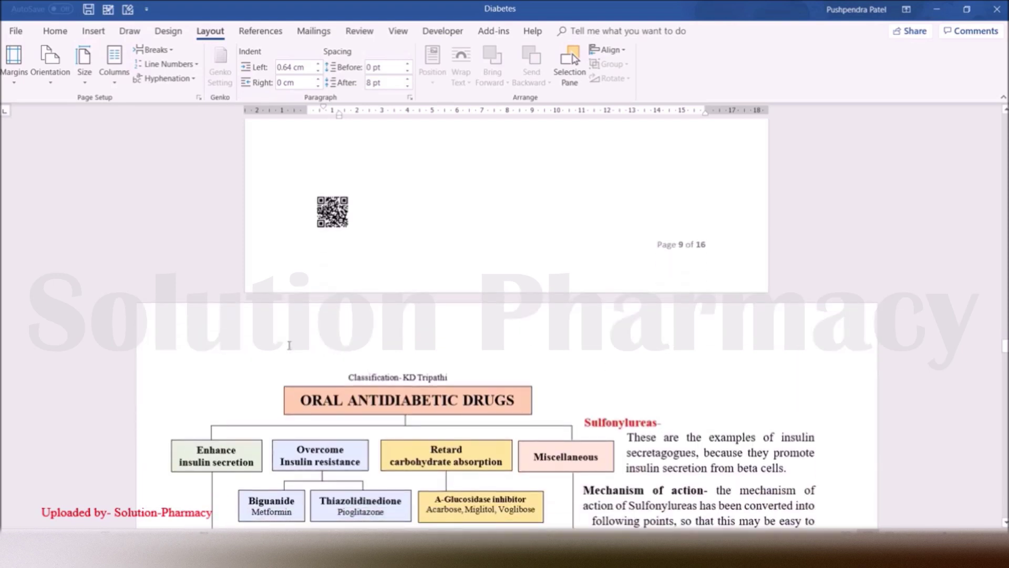
scroll(615, 372, down, 3)
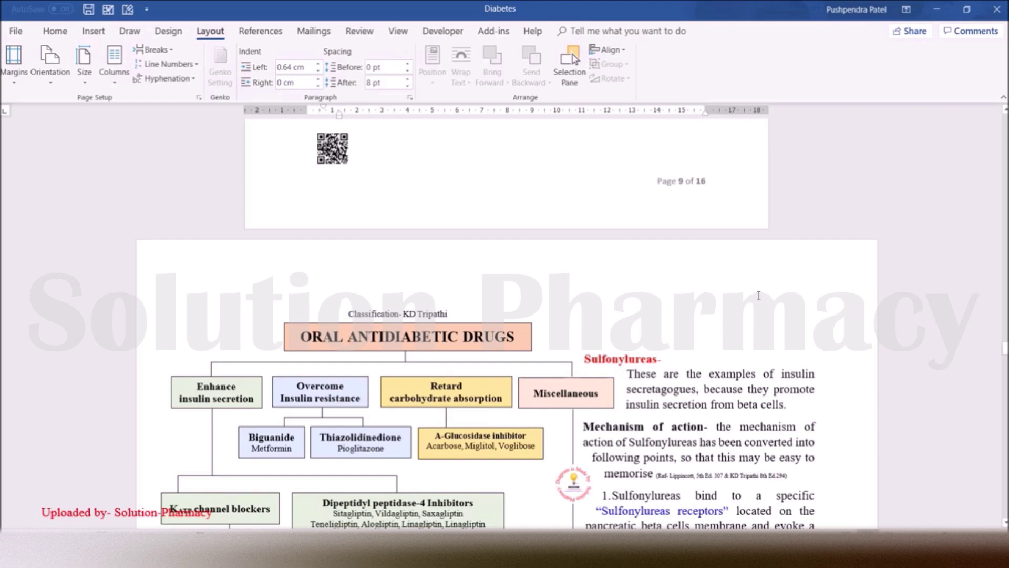
scroll(704, 358, up, 6)
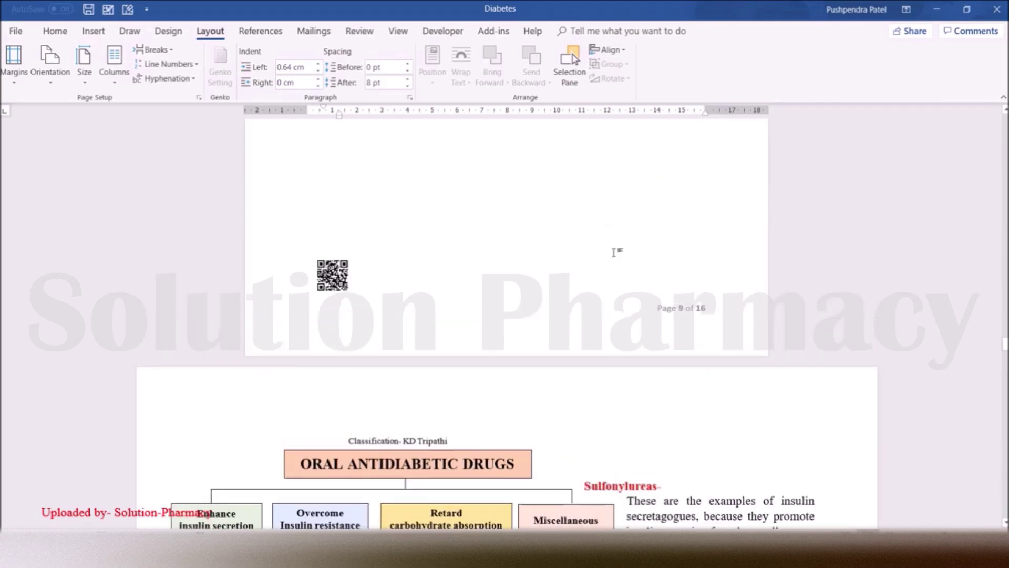
scroll(620, 258, down, 15)
scroll(624, 265, down, 20)
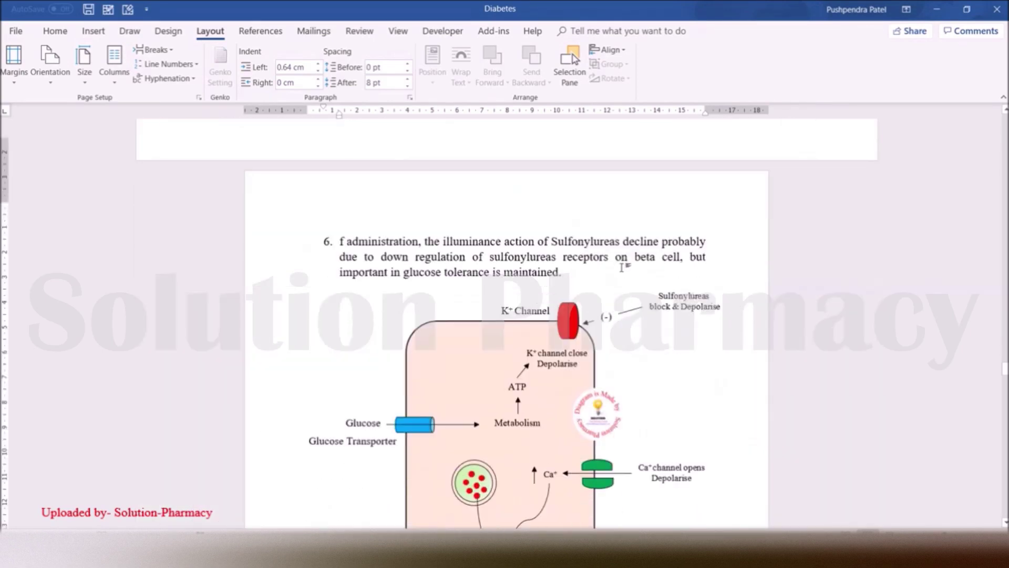
scroll(622, 269, down, 20)
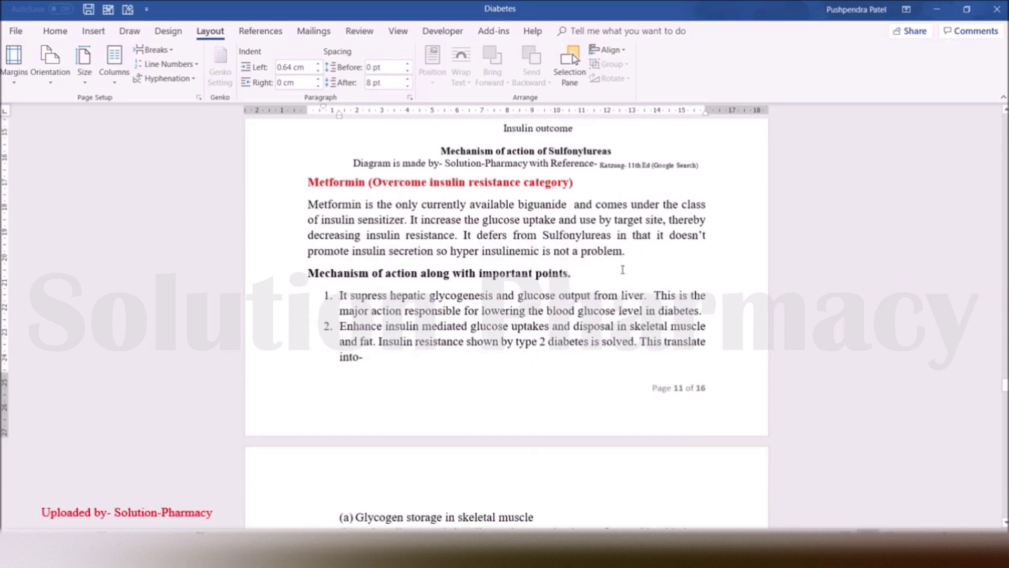
scroll(623, 269, down, 20)
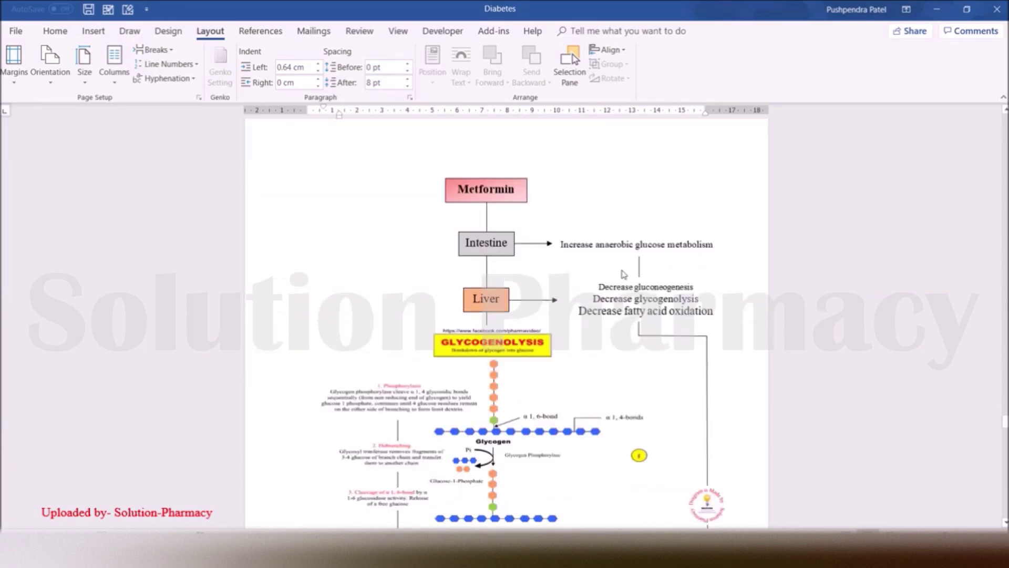
scroll(623, 274, down, 6)
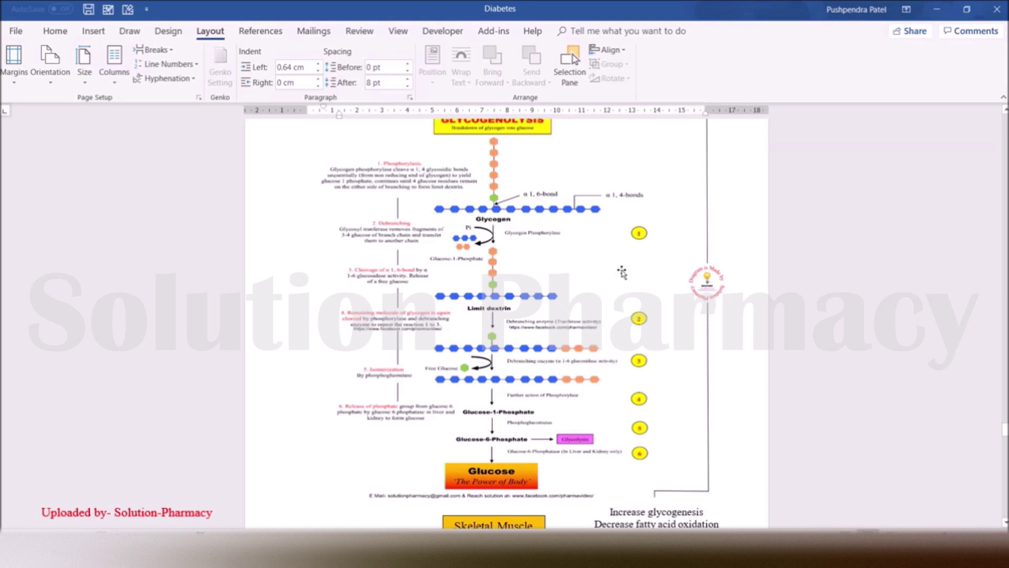
scroll(622, 271, down, 5)
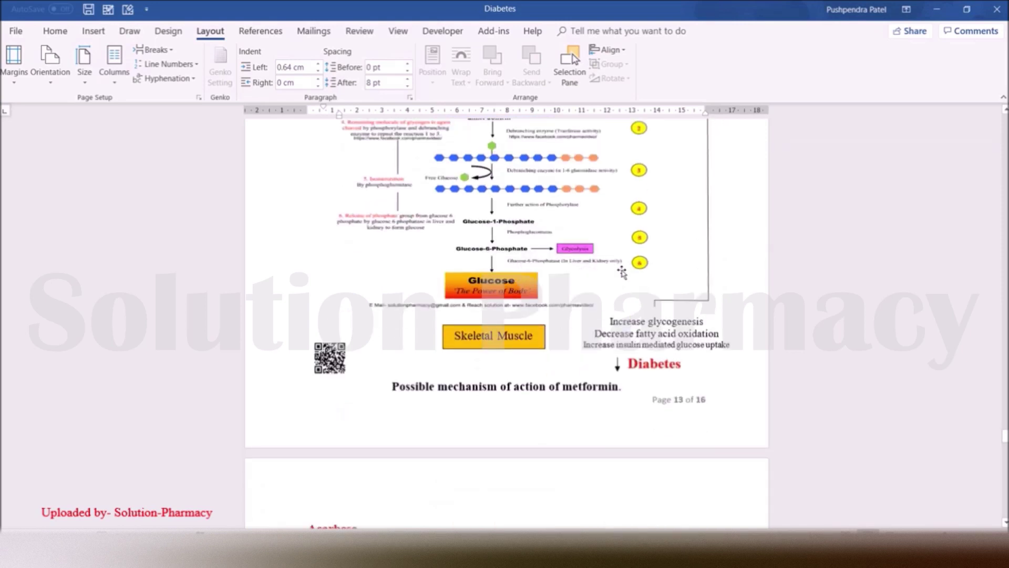
scroll(622, 272, down, 15)
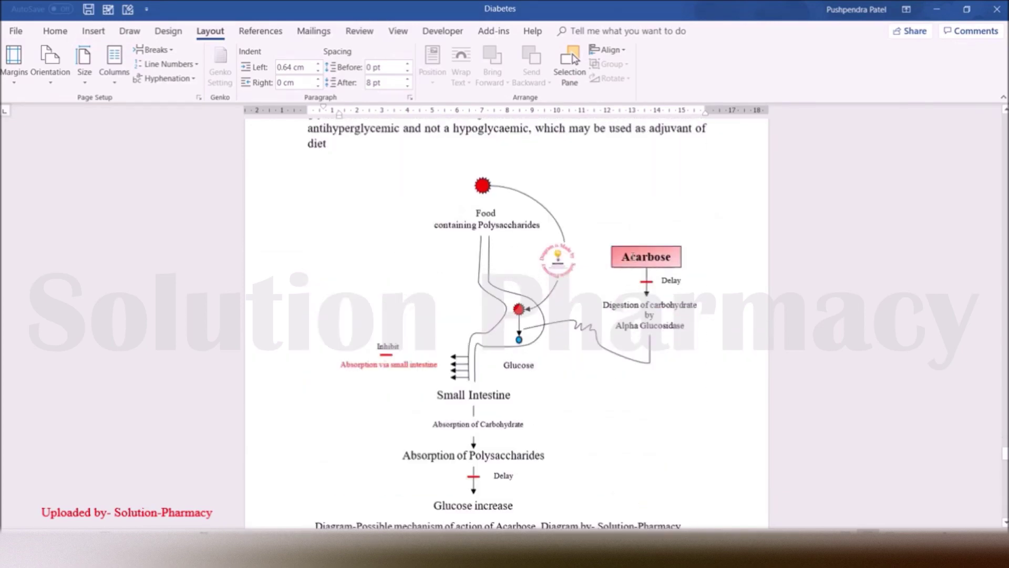
scroll(625, 270, down, 8)
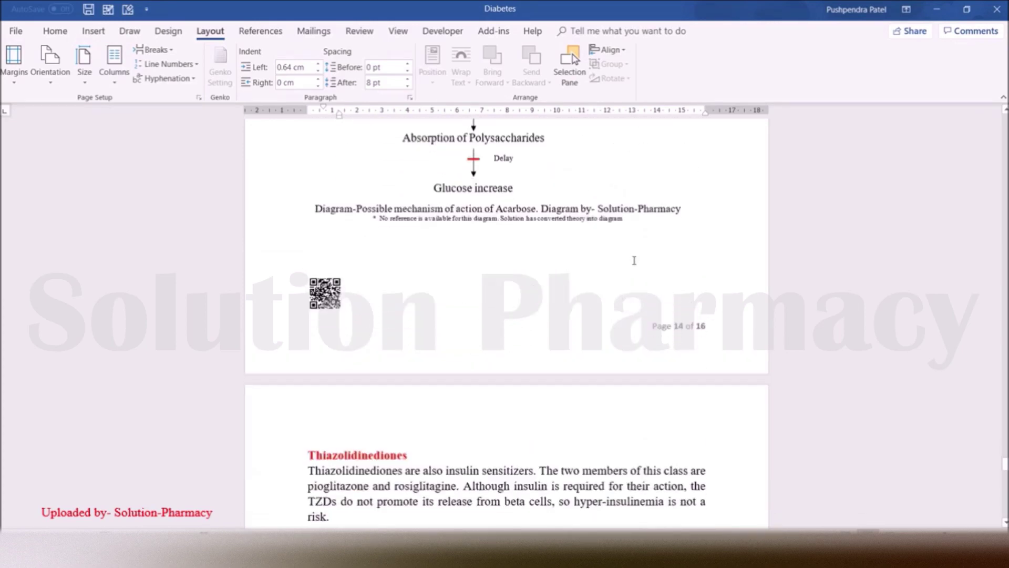
scroll(634, 261, down, 5)
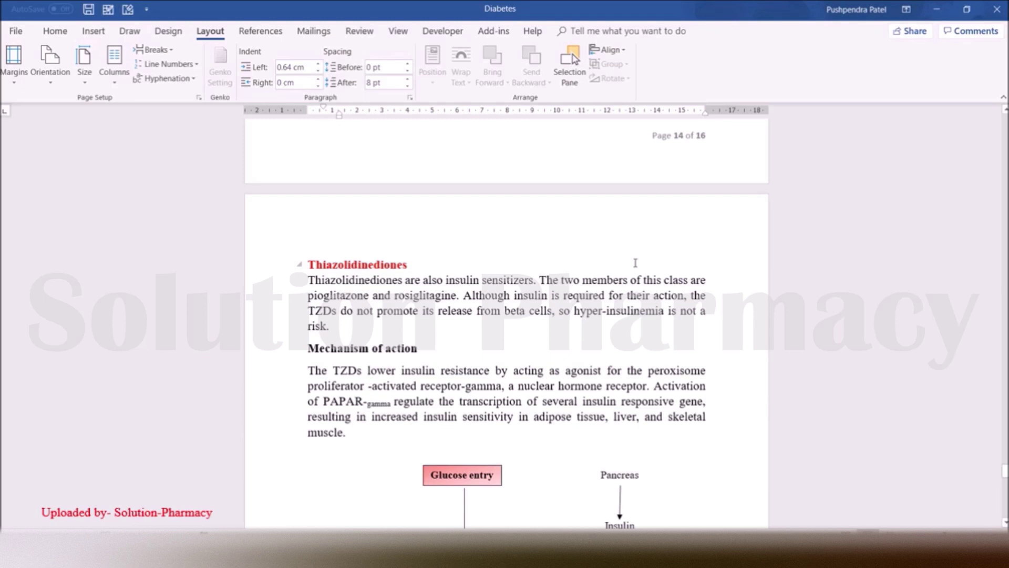